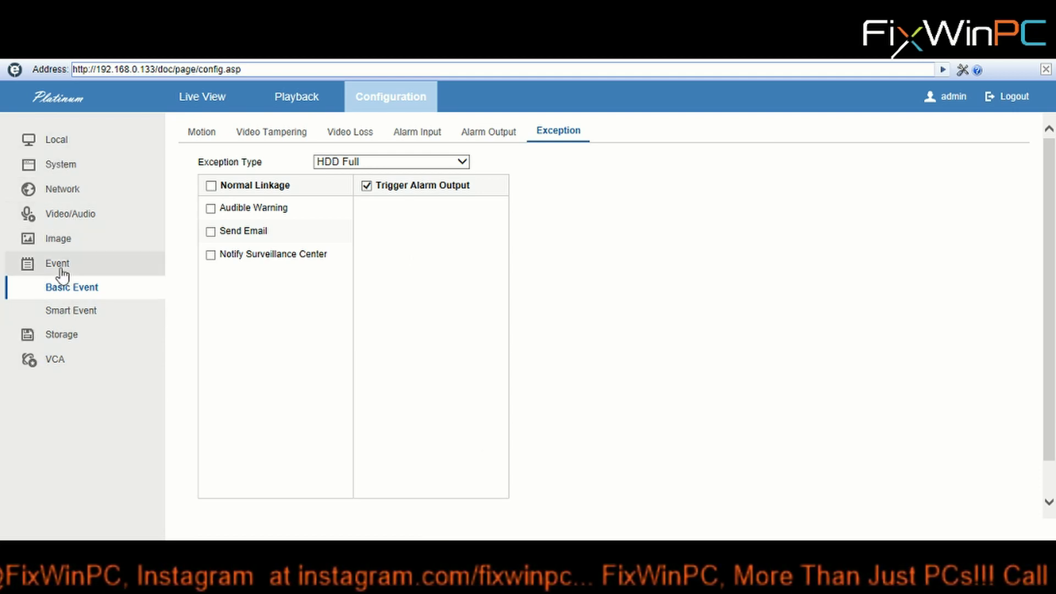
Open the image OSD settings and change the camera name to "Test Cam 1"
left_click(49, 241)
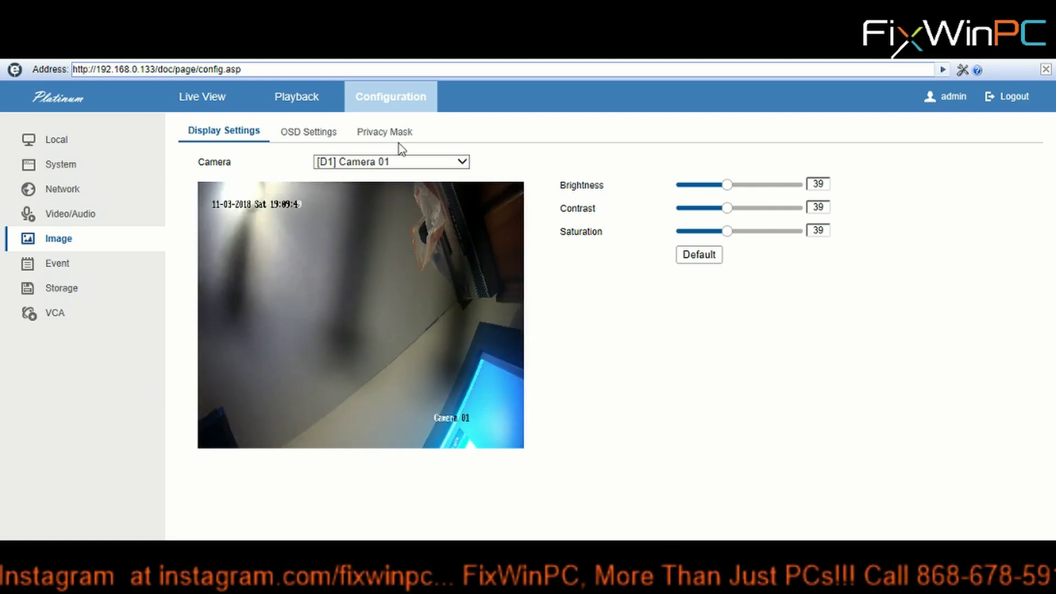
left_click(301, 132)
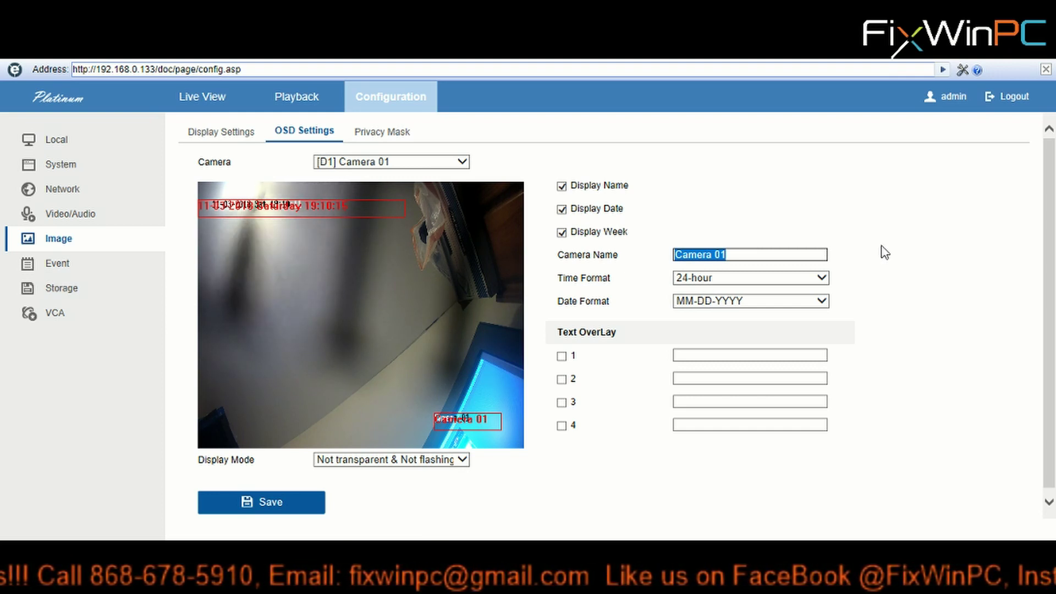
type("Test C")
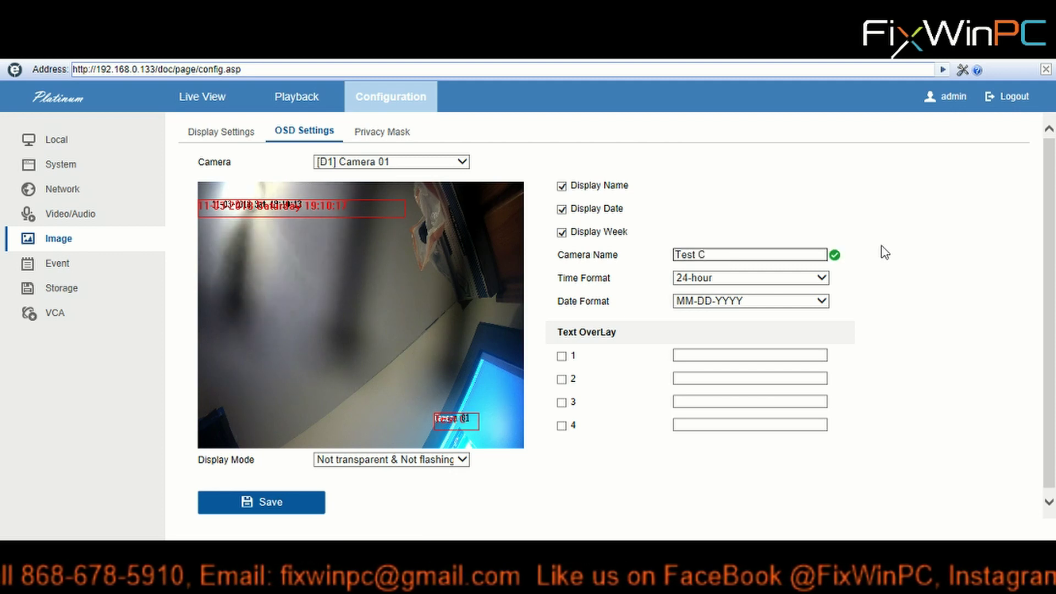
type("am 1")
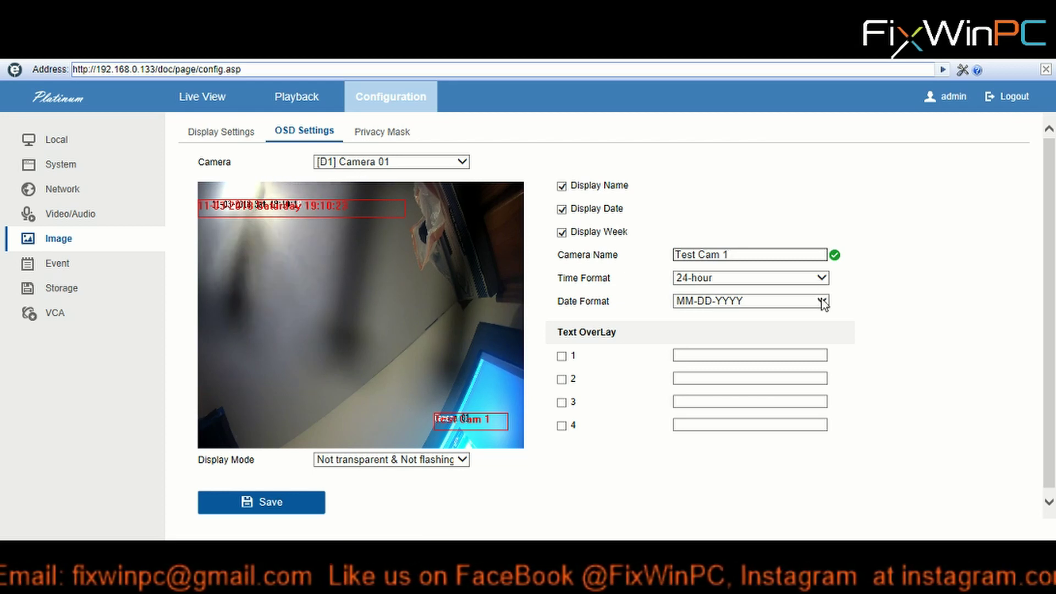
Try switching the week, date and name displays off and back on in the OSD settings
left_click(562, 233)
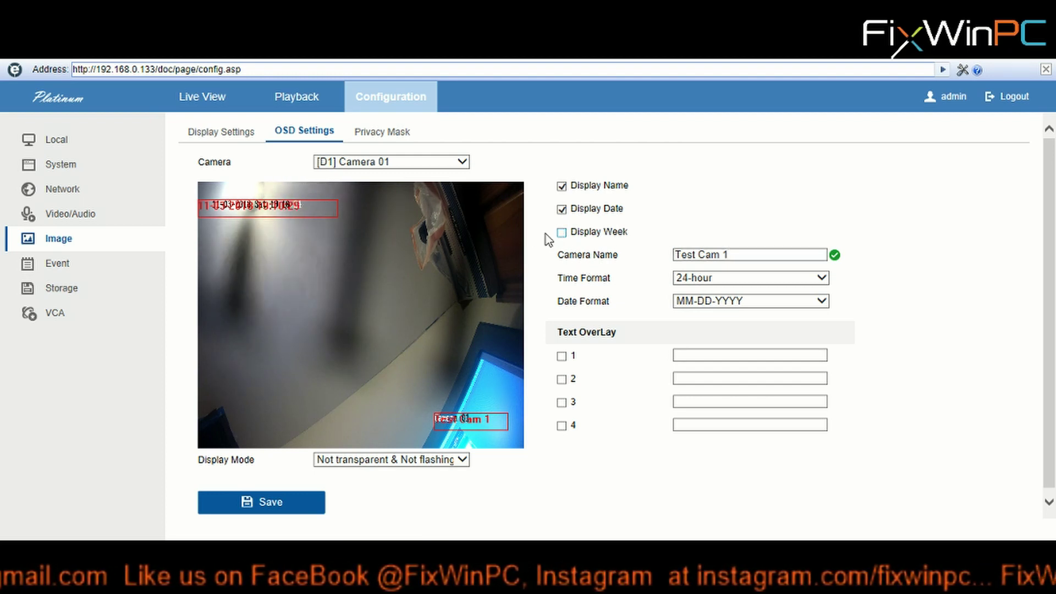
left_click(561, 232)
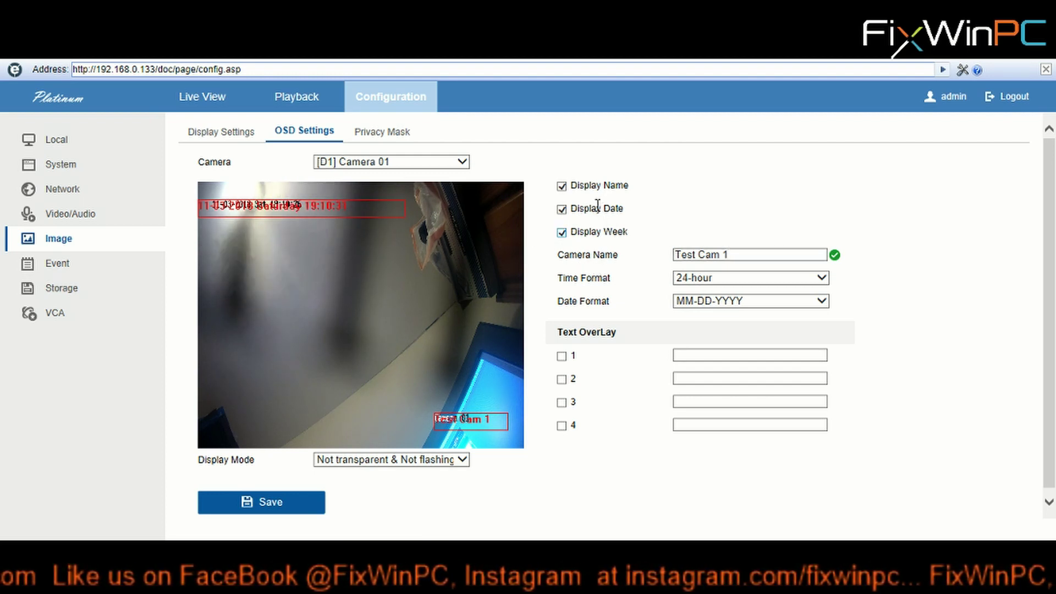
left_click(561, 212)
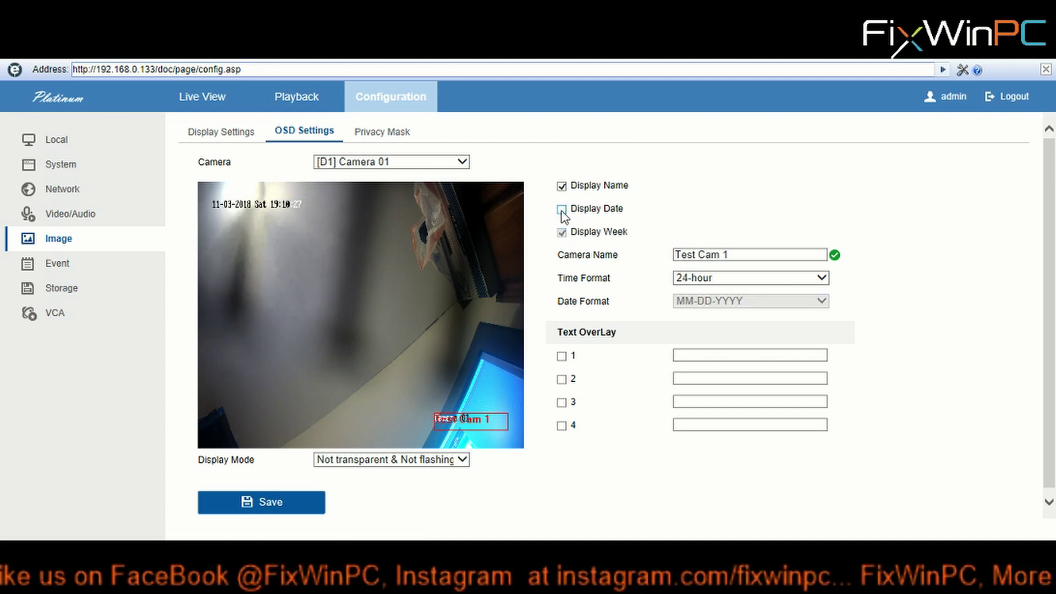
left_click(563, 187)
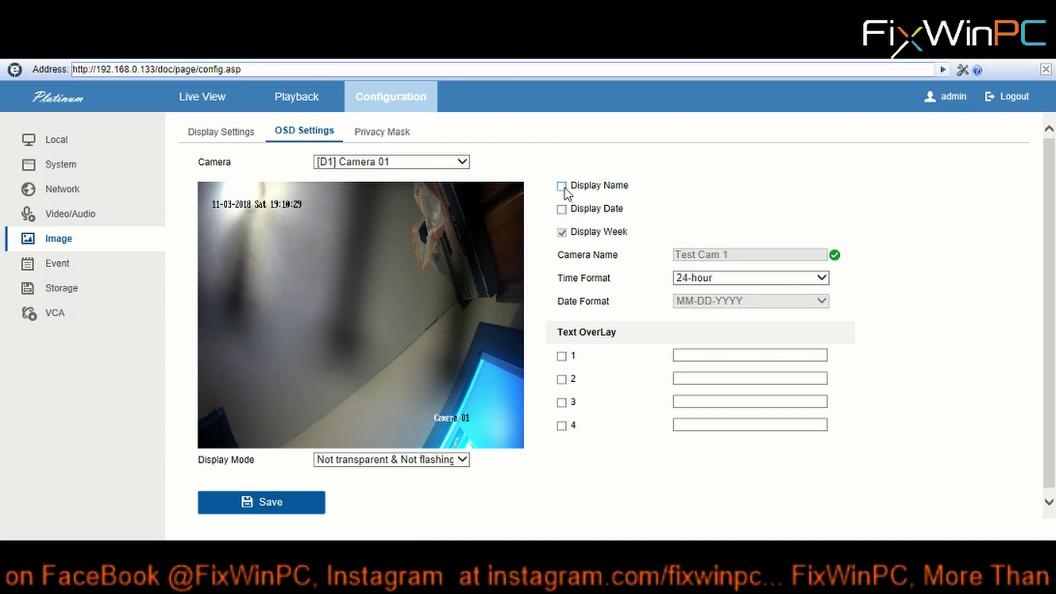
left_click(562, 187)
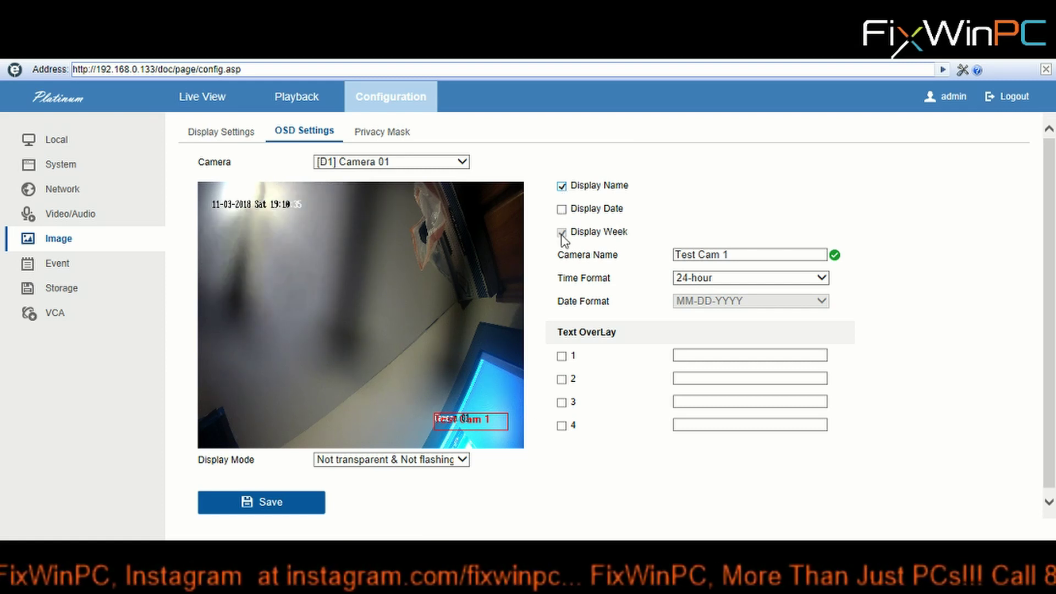
left_click(563, 187)
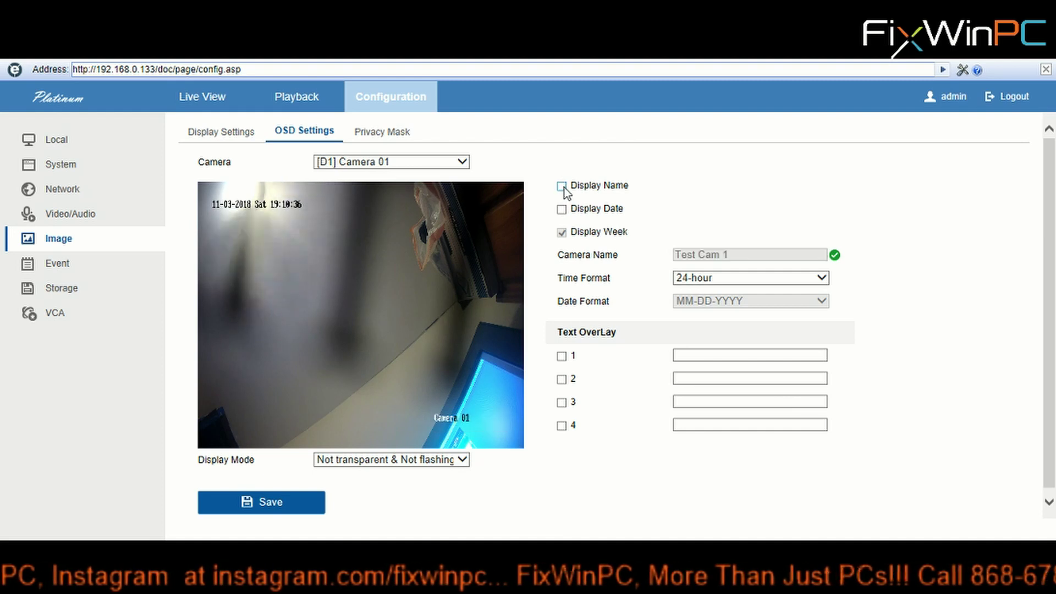
left_click(563, 187)
left_click(563, 213)
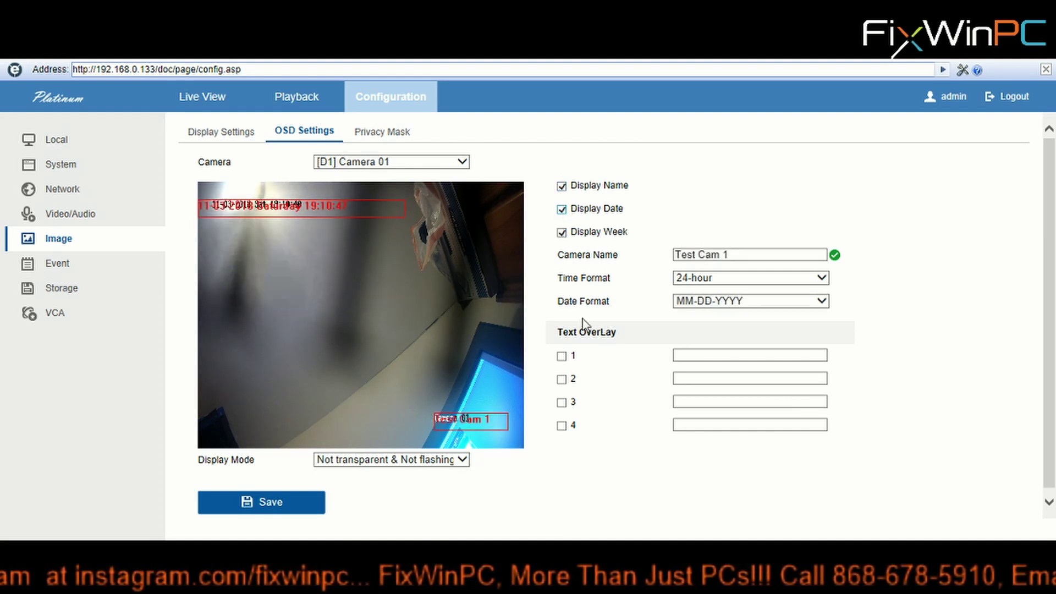
Enable text overlay 1 with the text "washroom" and move it to the lower middle of the camera preview
left_click(561, 356)
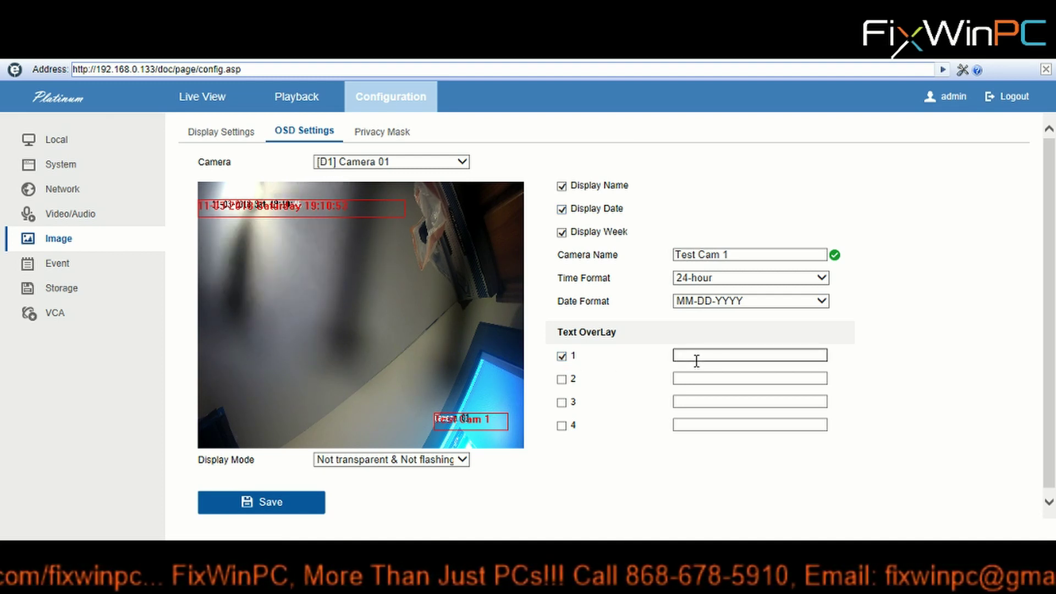
type("washroo")
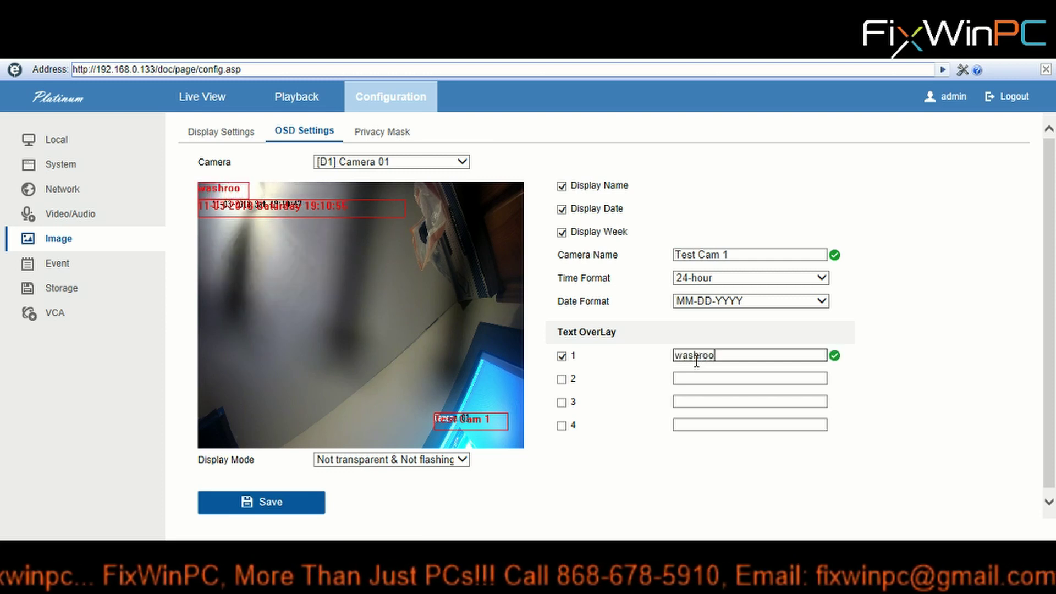
type("m")
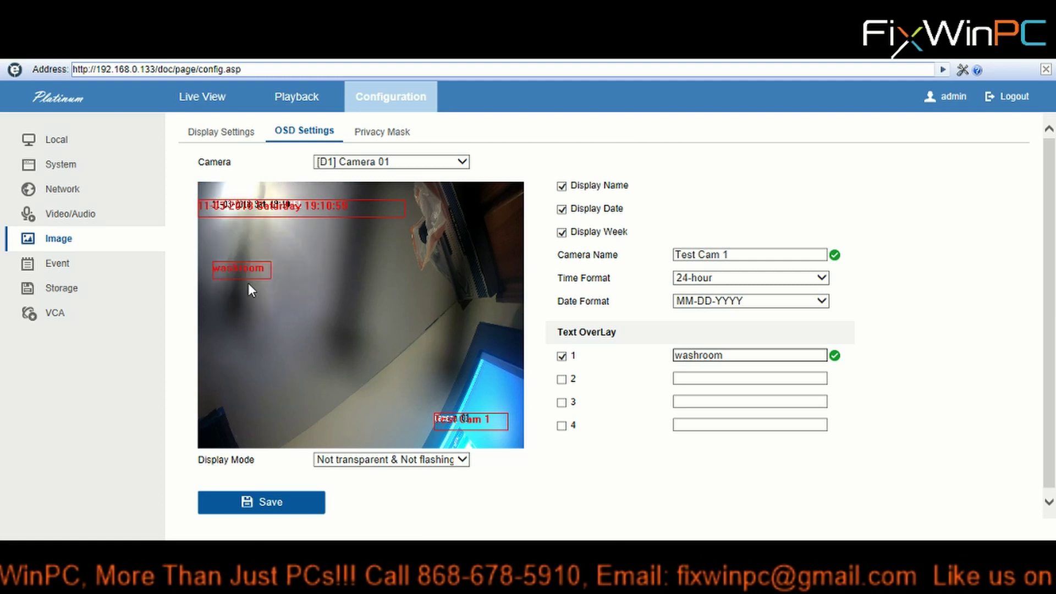
left_click_drag(246, 328, 325, 353)
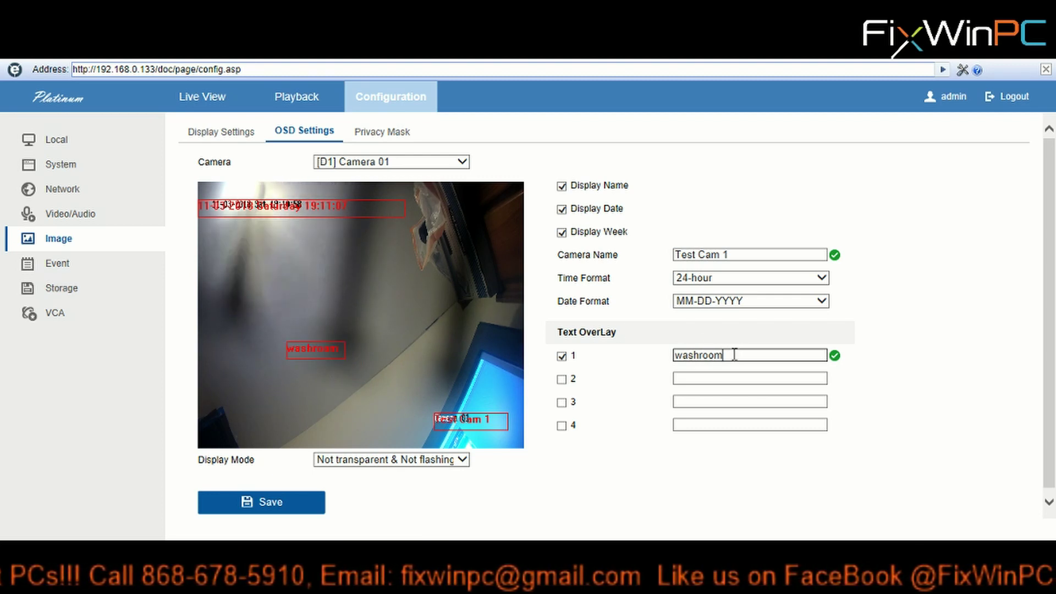
Change text overlay 1 to "fan" and move it just below the date and time in the preview
left_click_drag(733, 355, 638, 361)
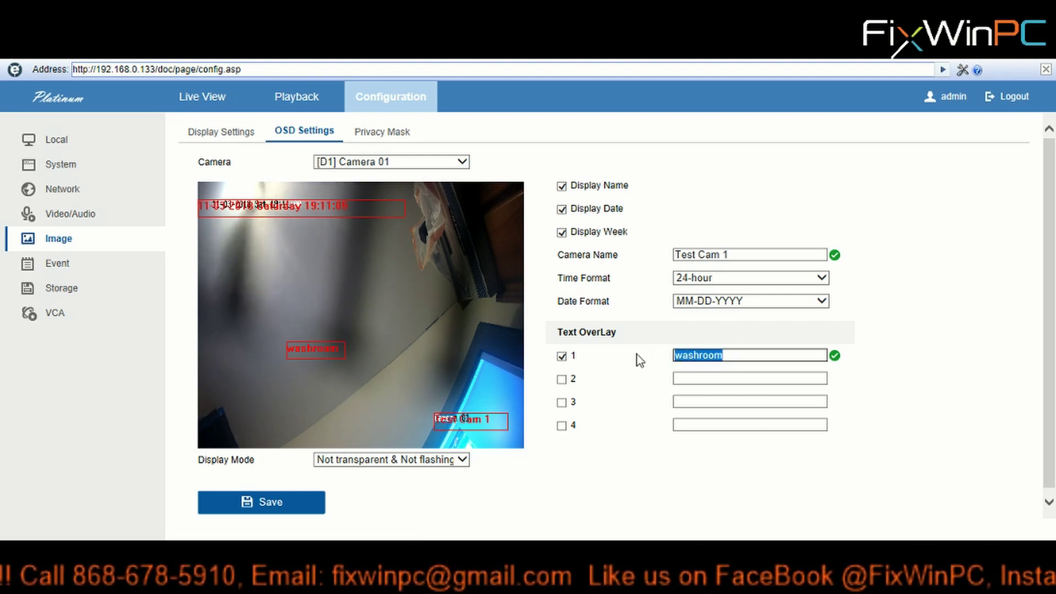
type("fan")
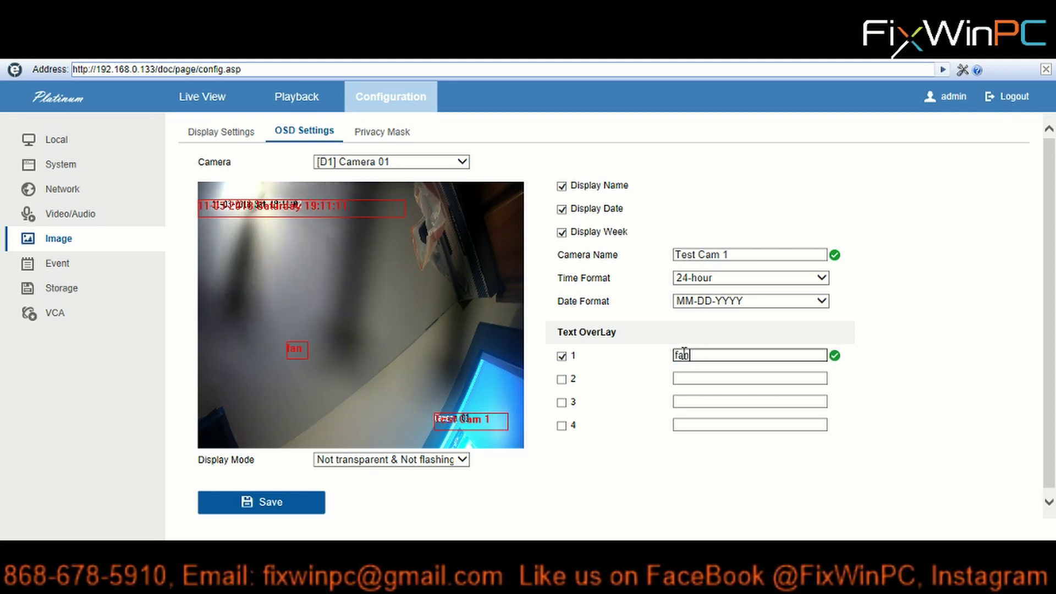
left_click_drag(299, 353, 256, 256)
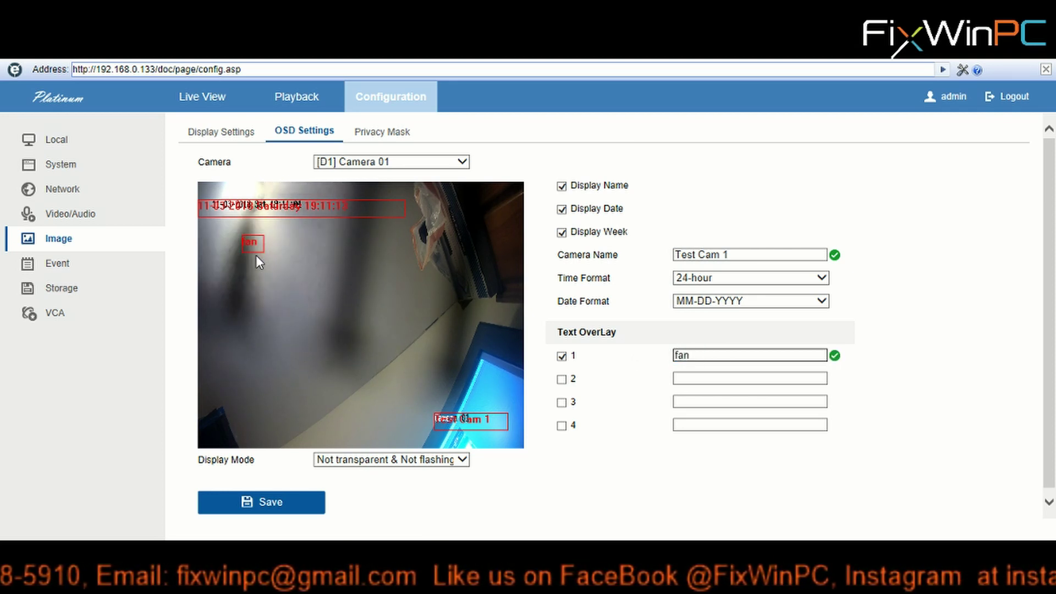
Enable text overlay 2 as "tv" and place it over the television, and move the camera name to the preview's lower-left corner
left_click(560, 379)
left_click(695, 378)
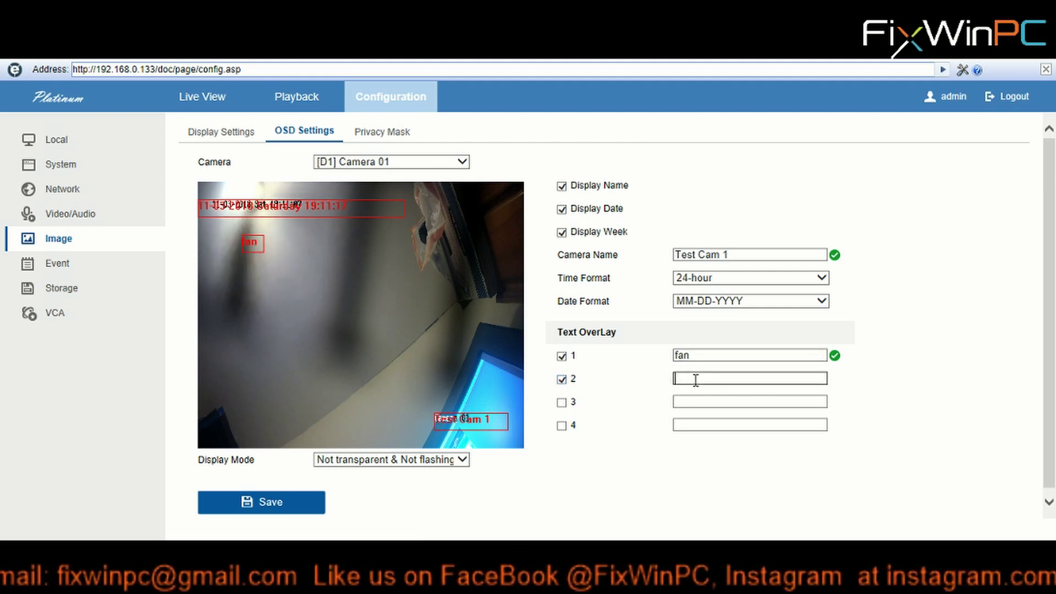
type("tt")
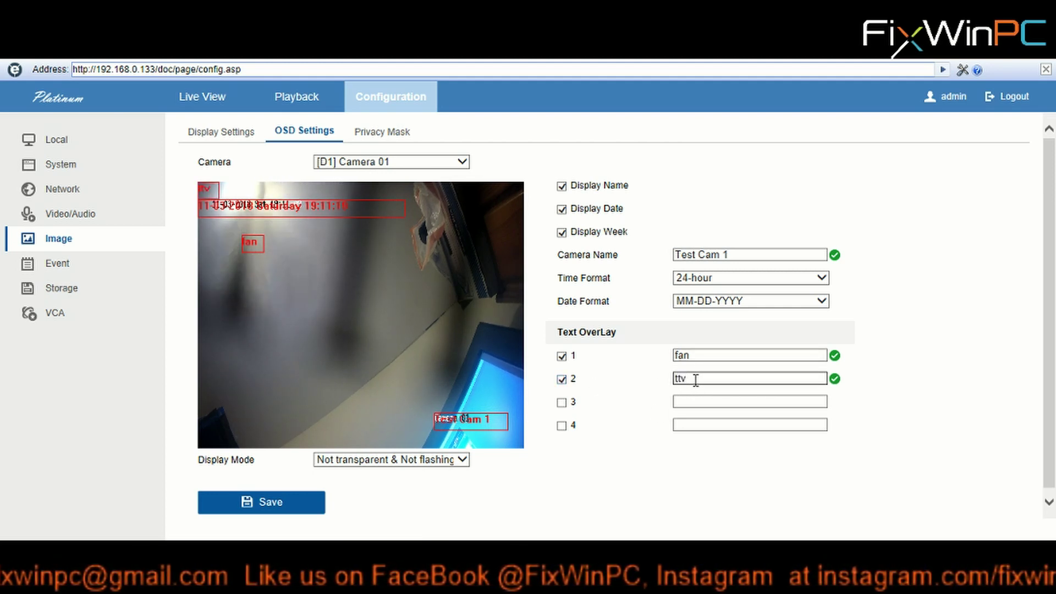
key("BackSpace")
type("v")
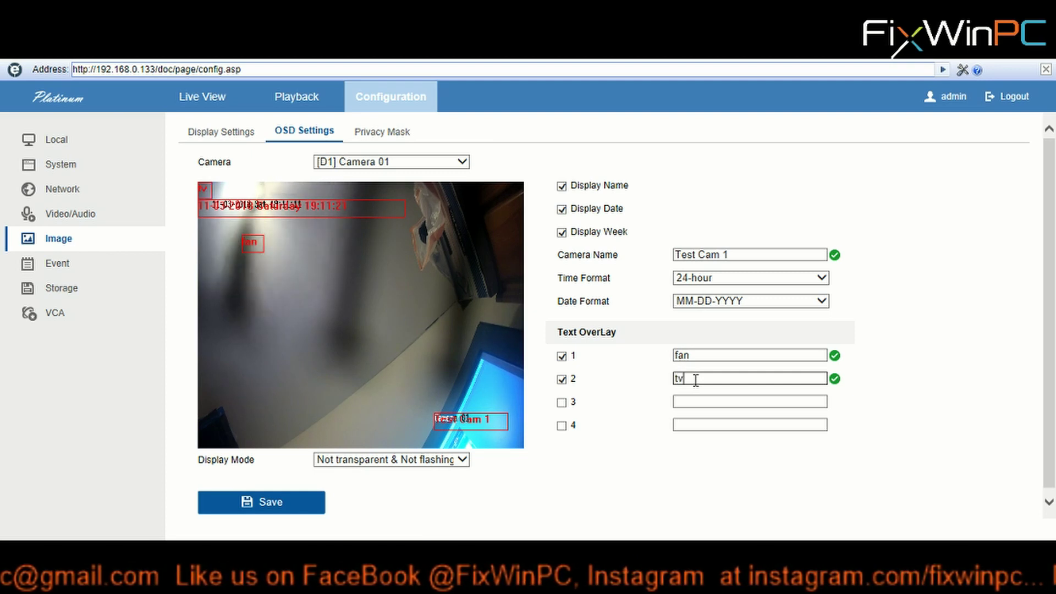
left_click_drag(208, 190, 491, 363)
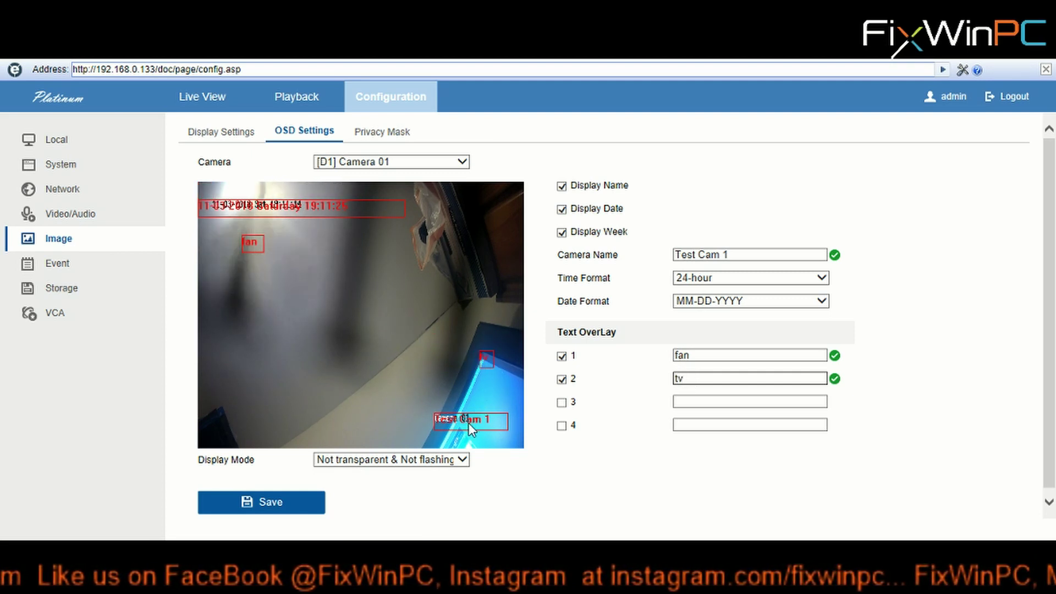
left_click_drag(468, 423, 246, 439)
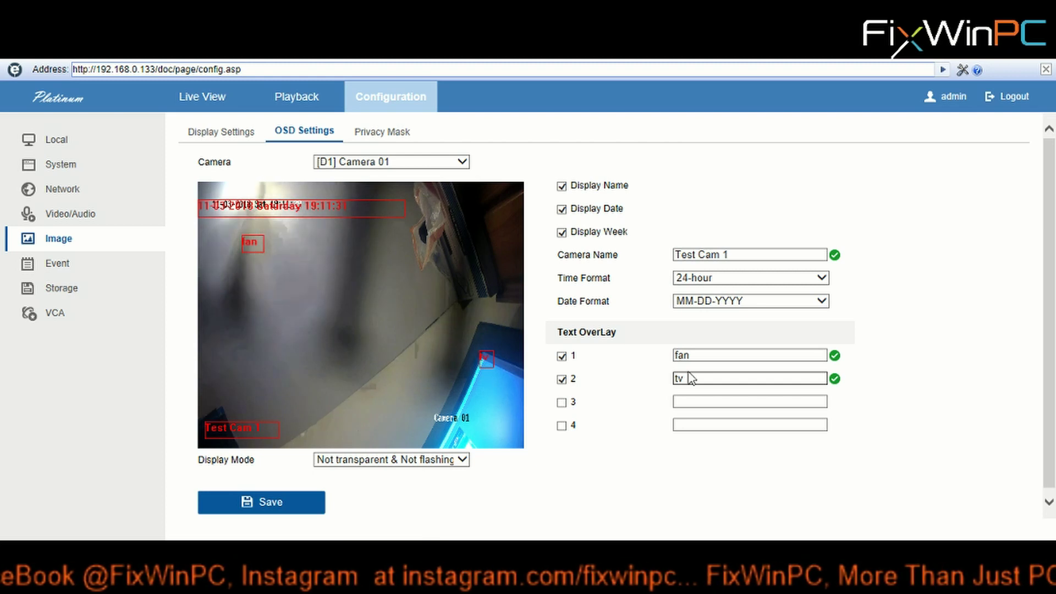
Enable text overlay 3 as "box", place it near the right edge of the preview above "tv", and save the OSD settings
left_click(561, 403)
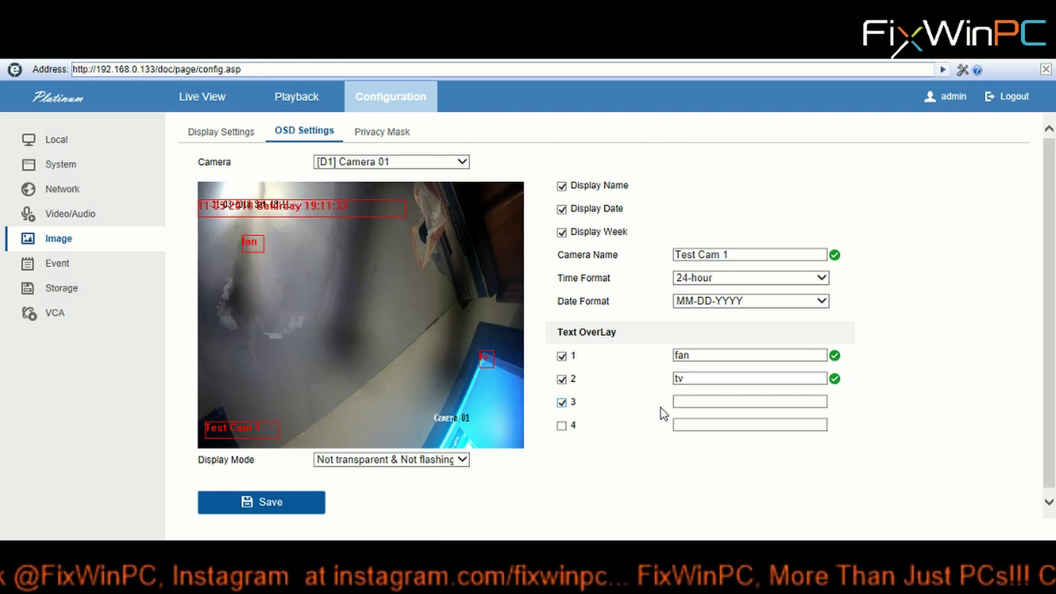
left_click(683, 402)
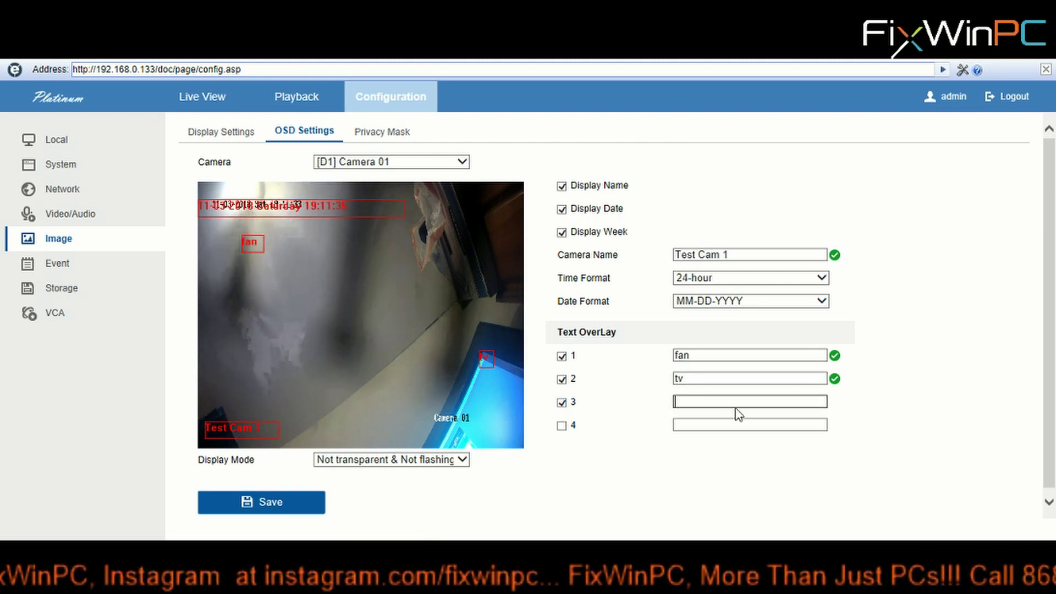
type("box")
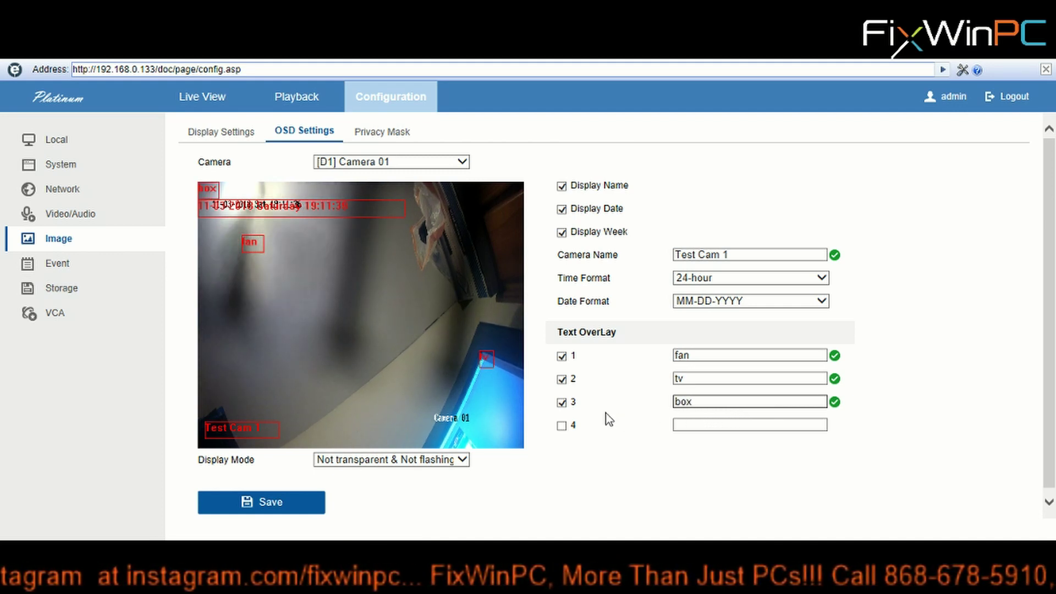
left_click_drag(209, 189, 488, 252)
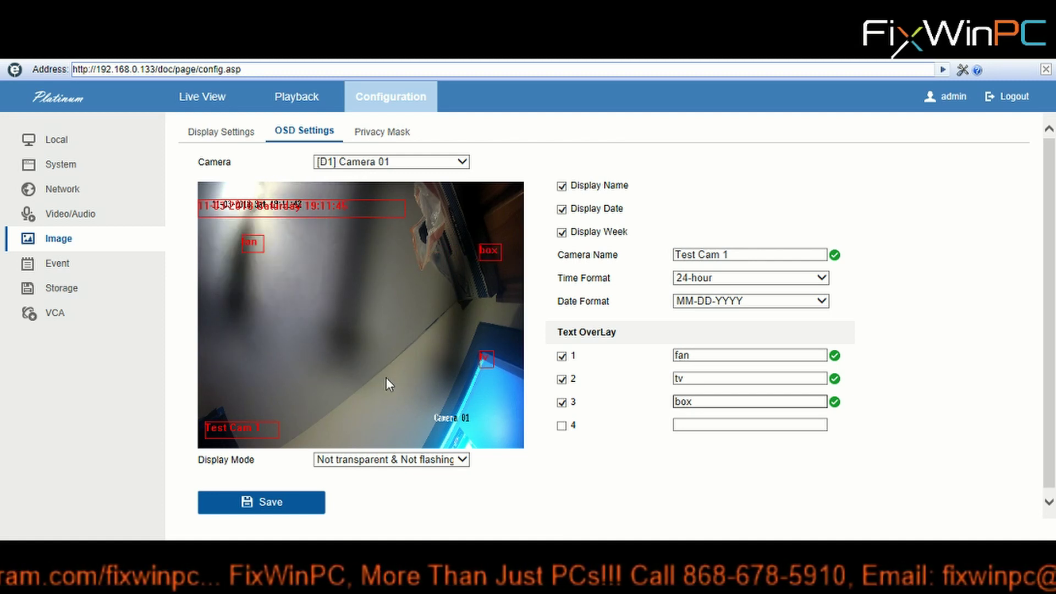
left_click(252, 502)
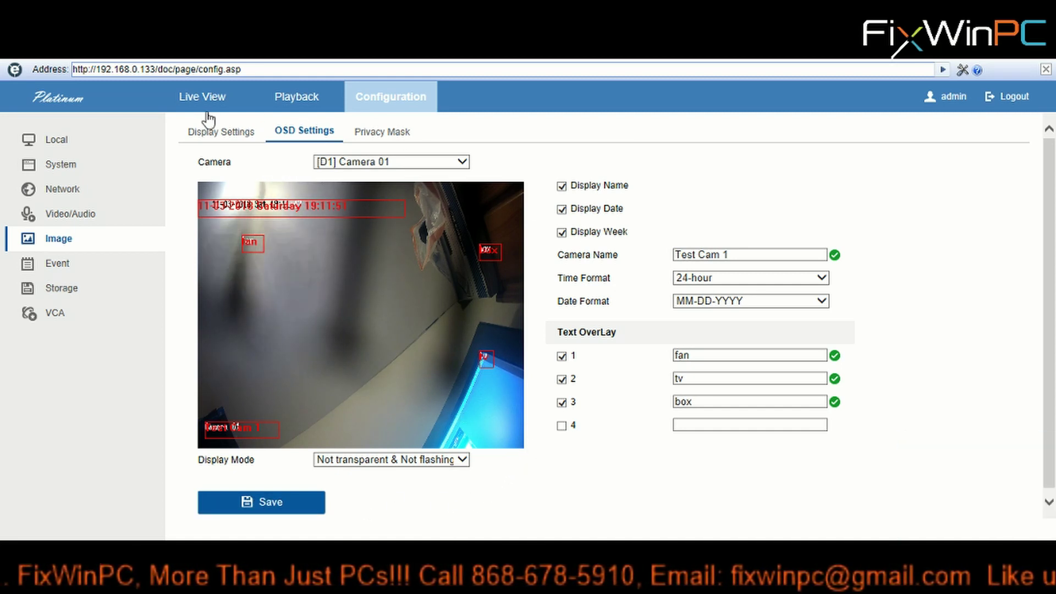
Start the live view of the camera to check the on-screen text
left_click(215, 95)
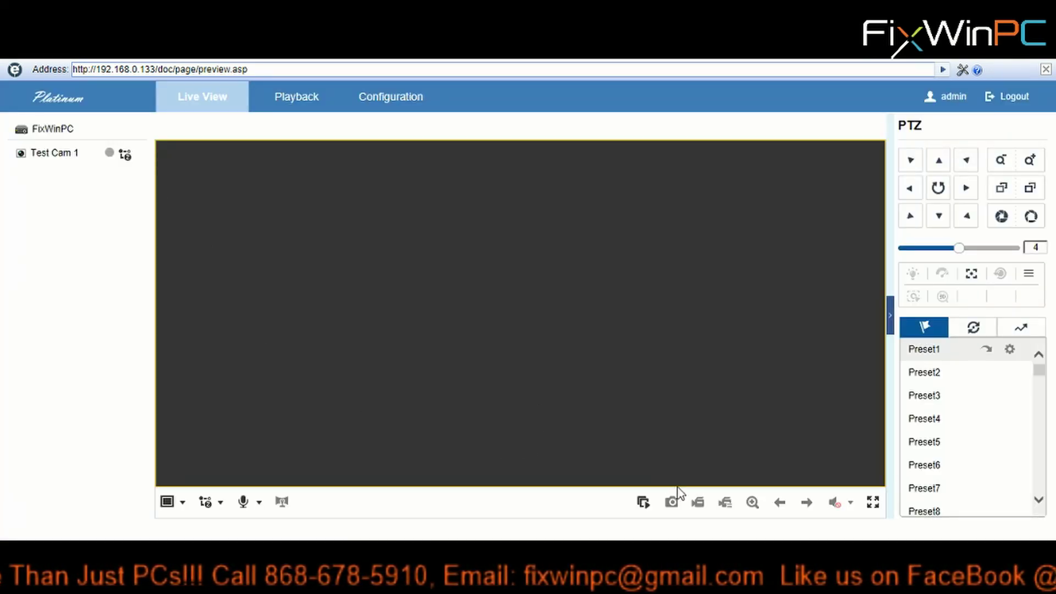
left_click(643, 502)
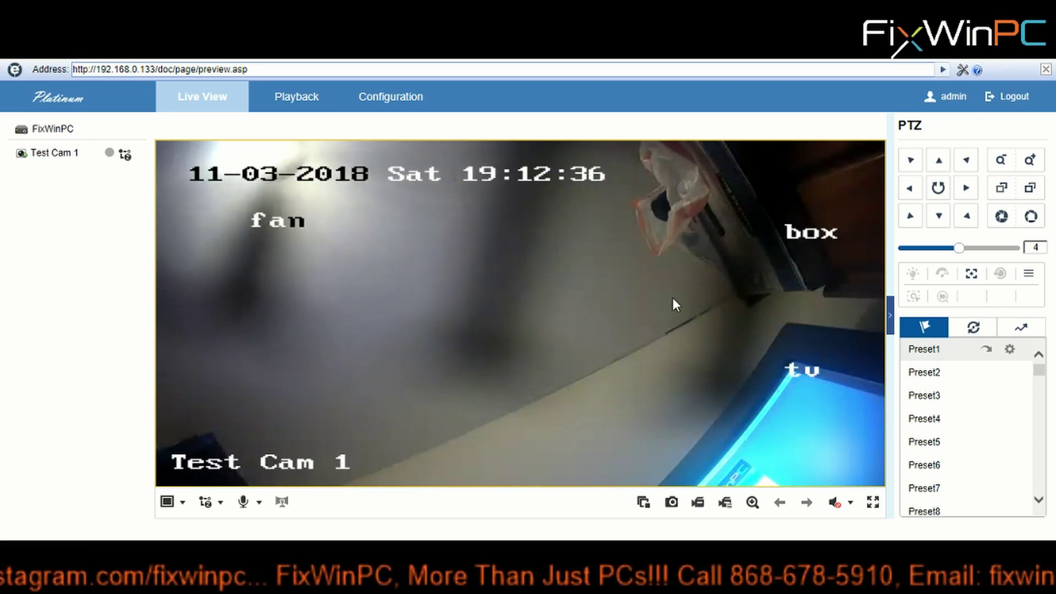
Return to the OSD settings, disable text overlays 1, 2 and 3, move the date and time to the preview's top edge, and save
left_click(379, 104)
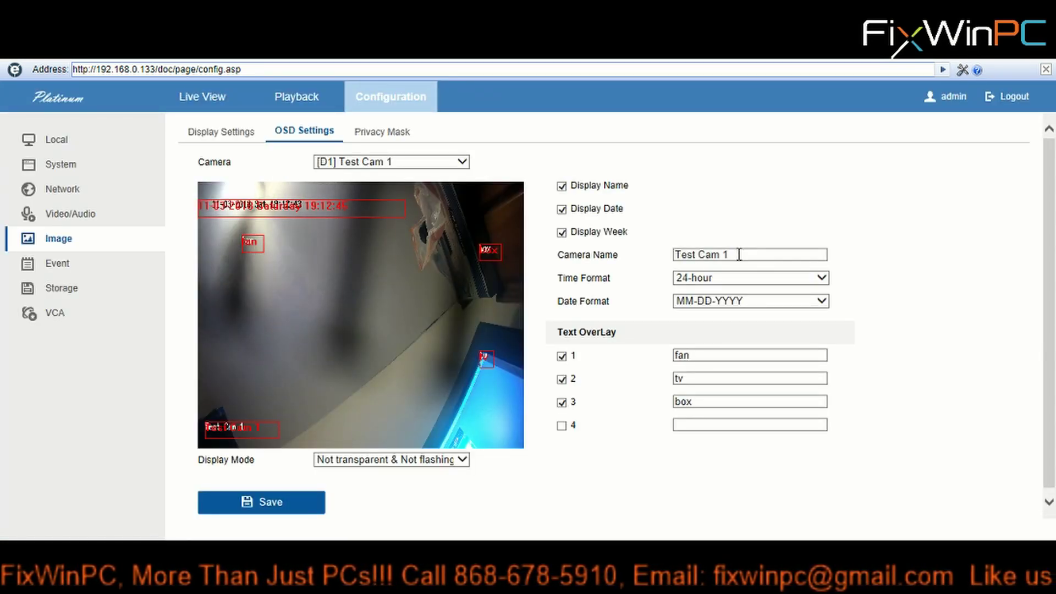
left_click(561, 356)
left_click(562, 379)
left_click(562, 402)
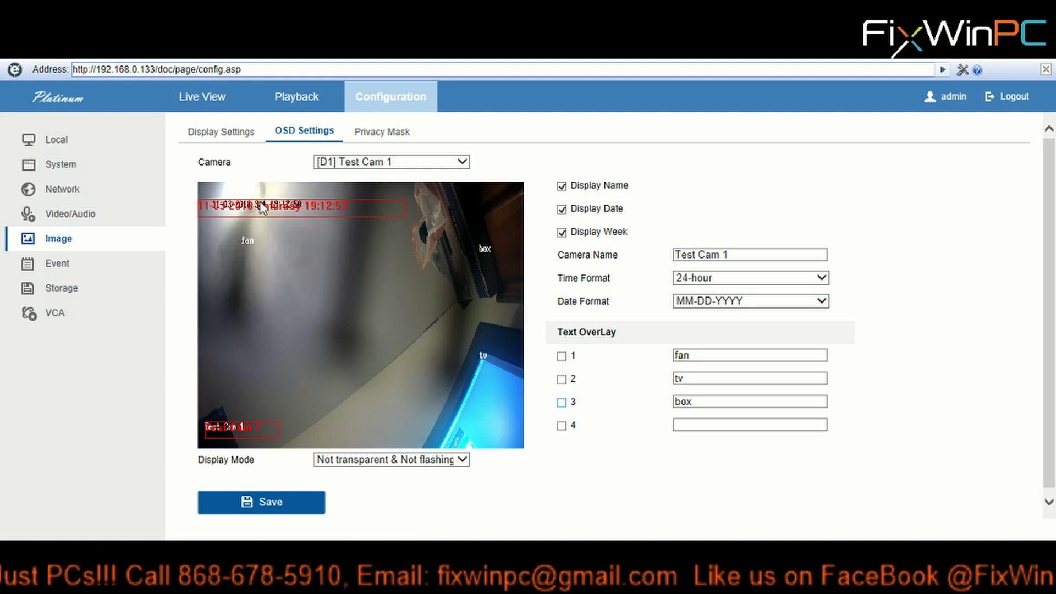
mouse_move(262, 207)
left_mouse_down()
mouse_move(436, 190)
mouse_move(267, 190)
left_mouse_up()
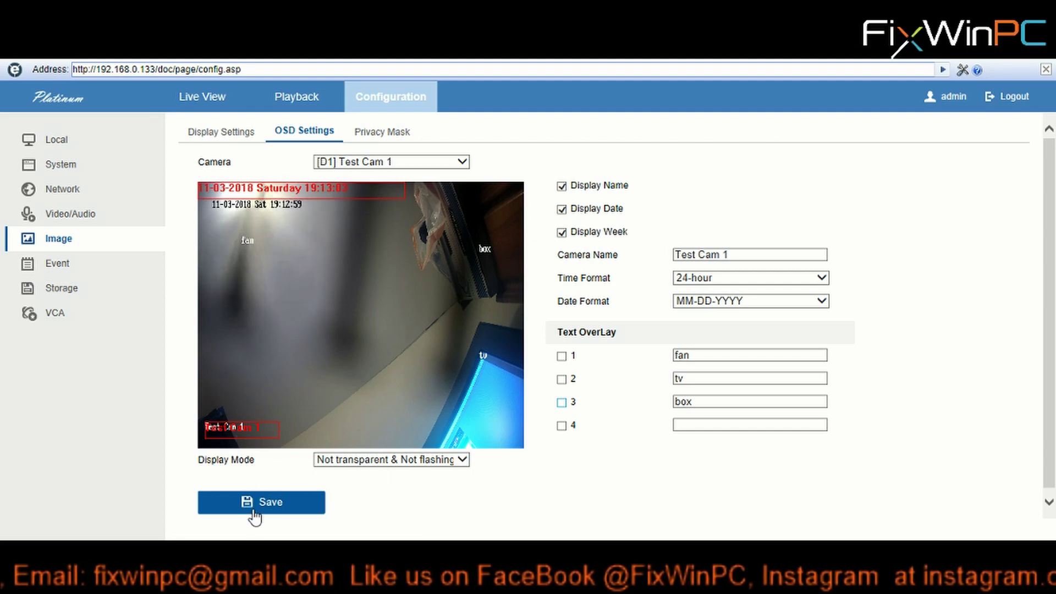
View the available OSD display modes without changing the selection
left_click(457, 464)
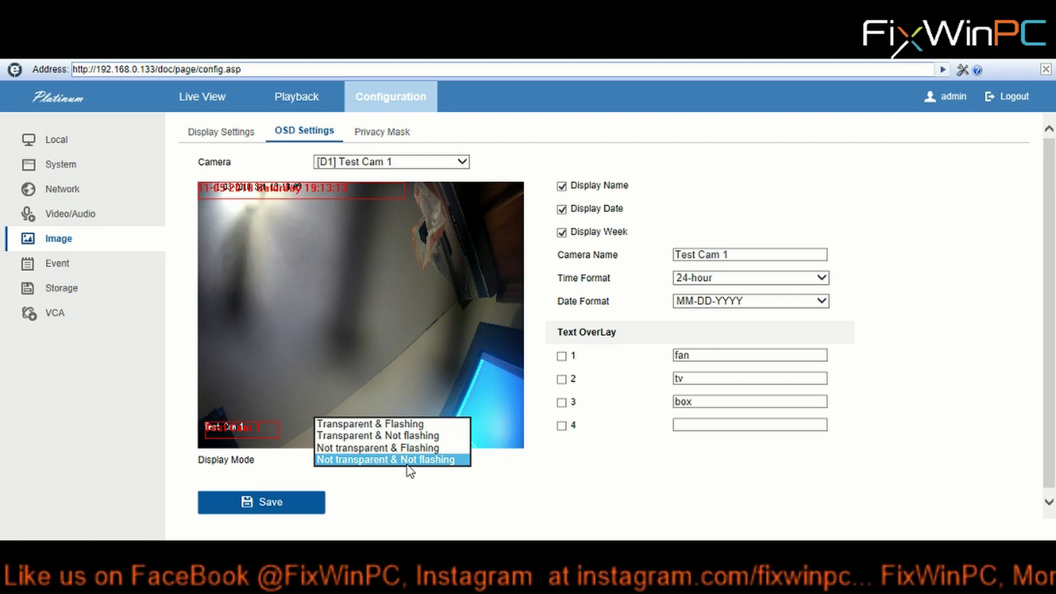
left_click(492, 483)
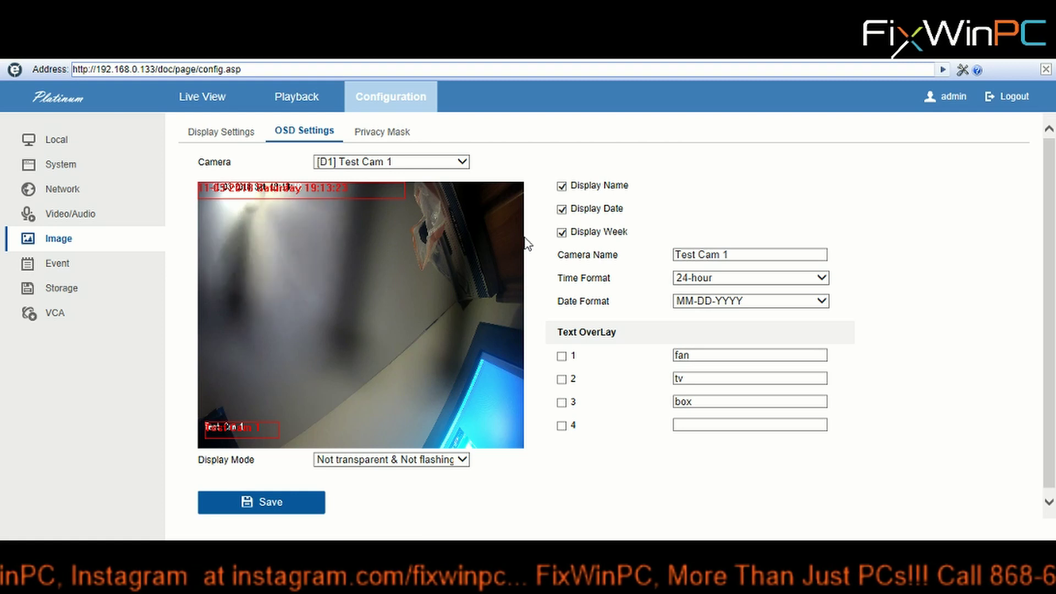
Open the privacy mask settings and enable the privacy mask for camera [D1] Test Cam 1
left_click(389, 135)
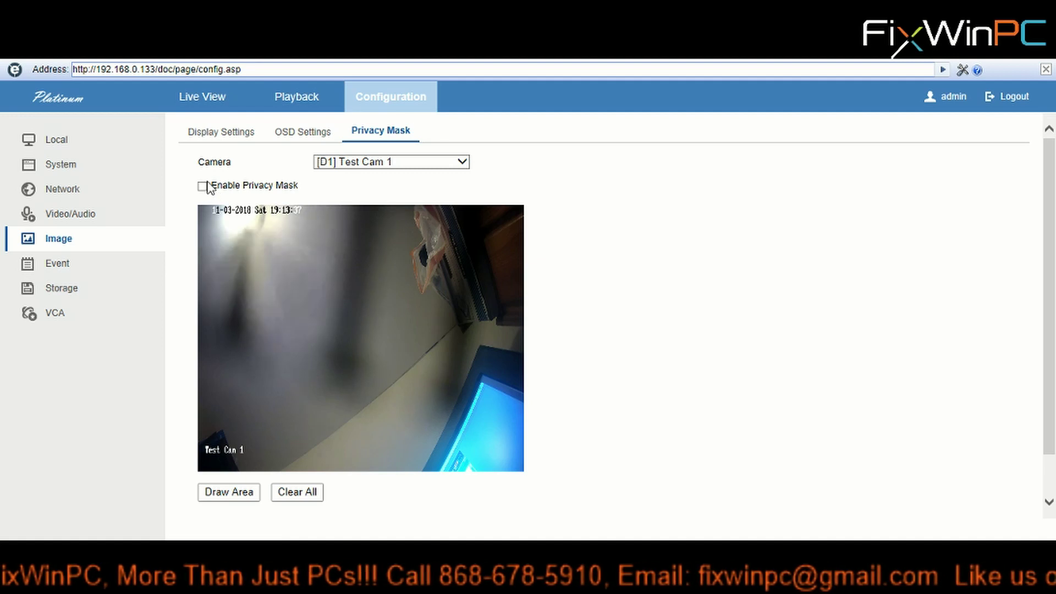
left_click(394, 165)
left_click(391, 165)
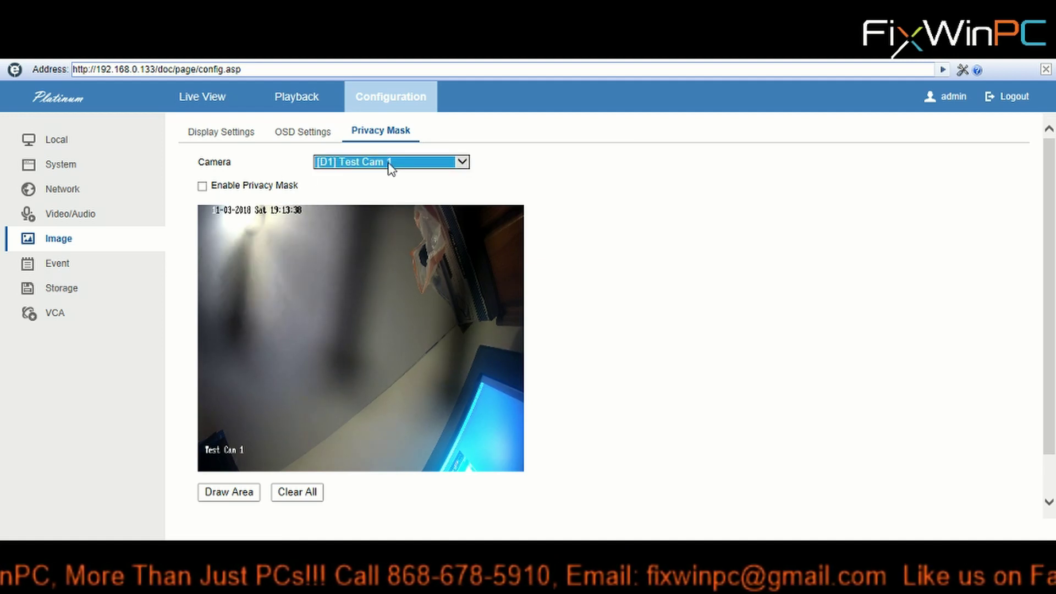
left_click(203, 186)
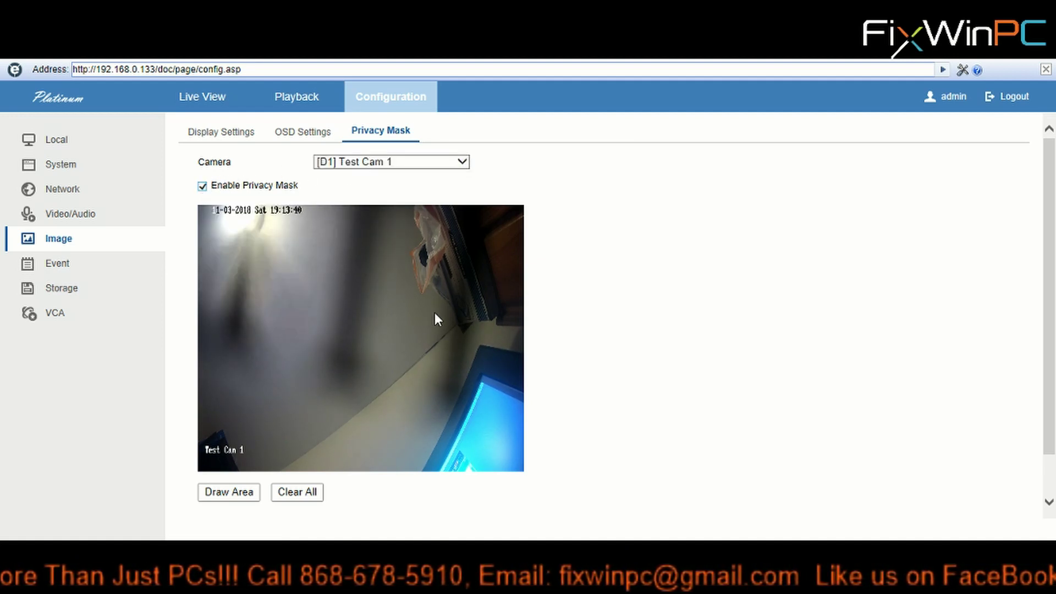
Draw a square privacy mask area over the lower-right corner of the camera preview, stop drawing, and save the mask
scroll(435, 314, "down", 2)
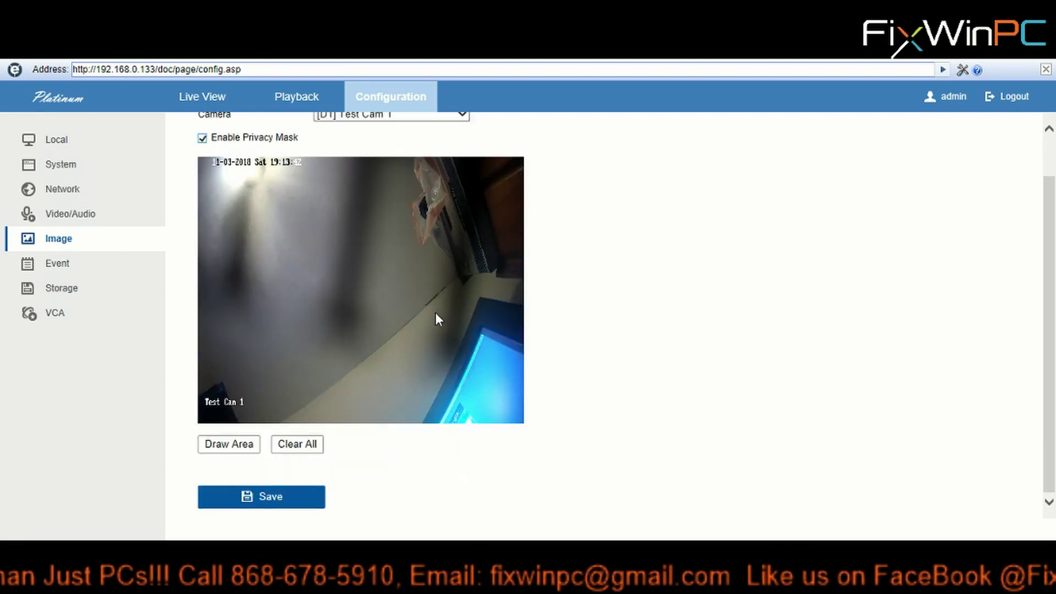
left_click(226, 447)
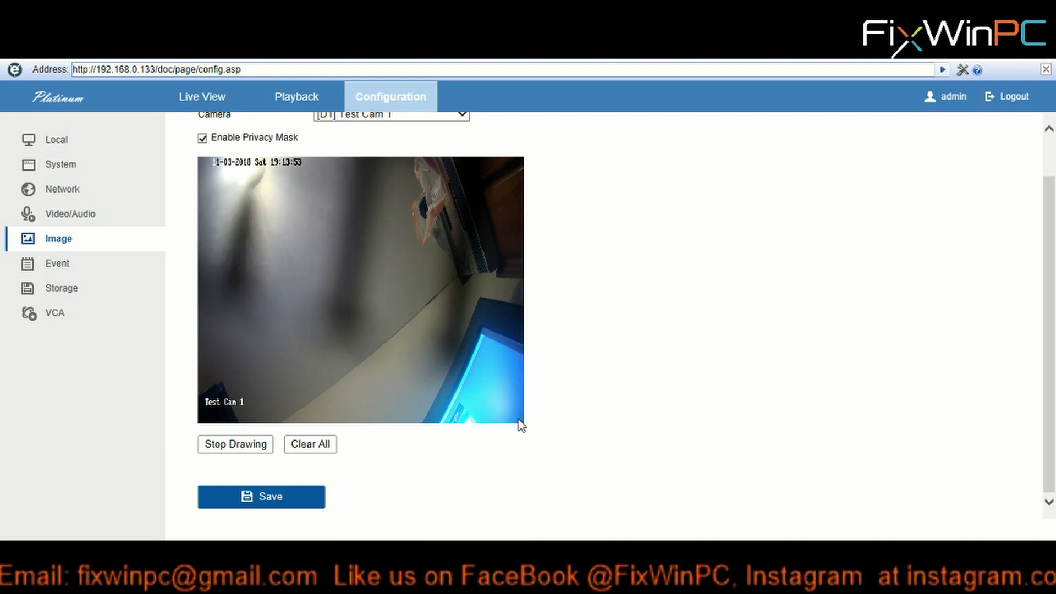
left_click_drag(522, 427, 394, 297)
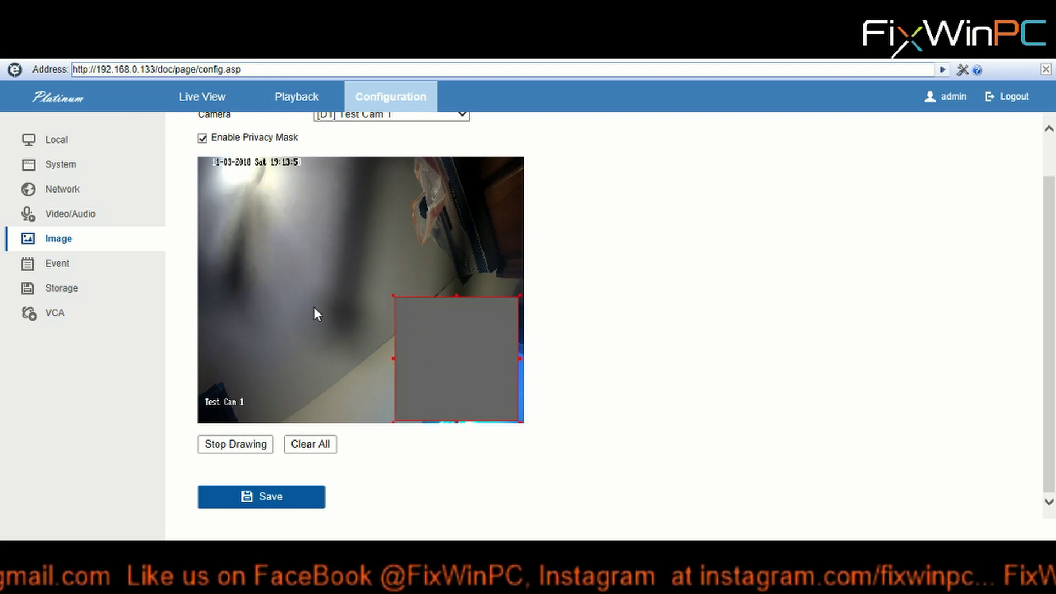
left_click(231, 444)
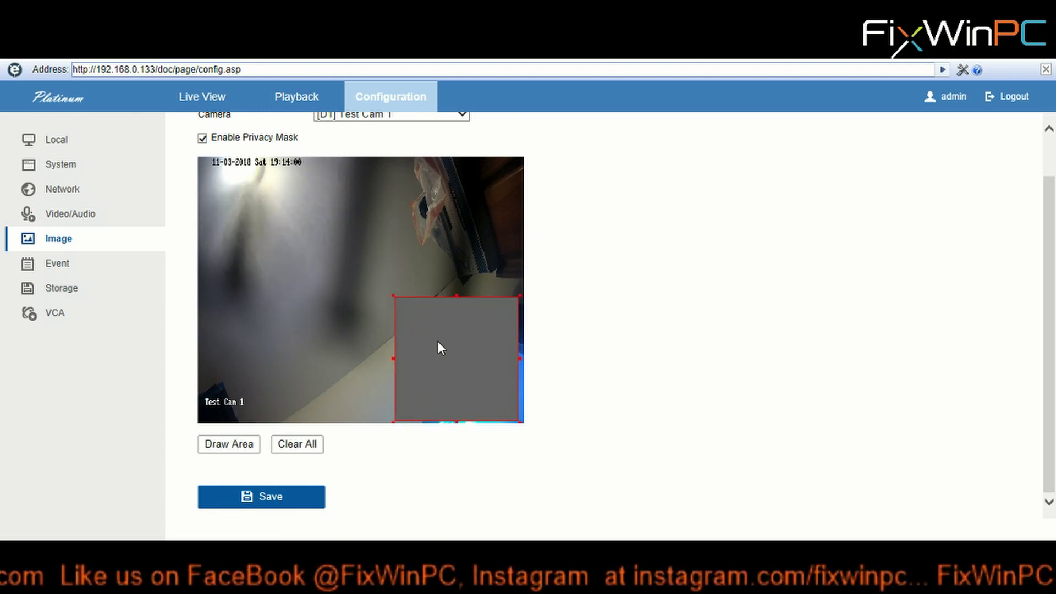
left_click(253, 495)
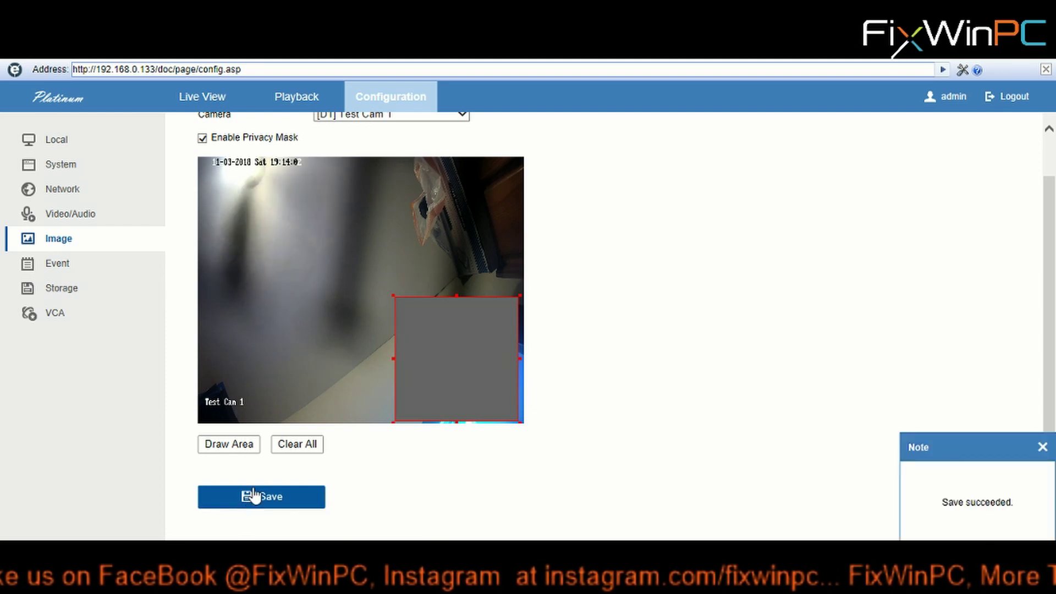
Start the camera's live view to check the privacy mask, and return to the configuration
left_click(211, 99)
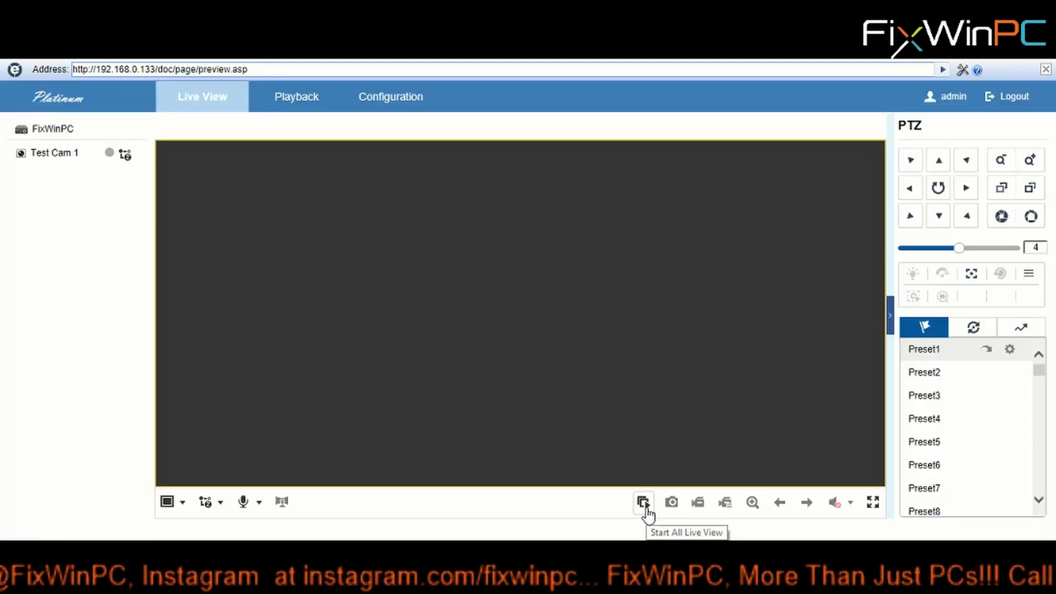
left_click(646, 507)
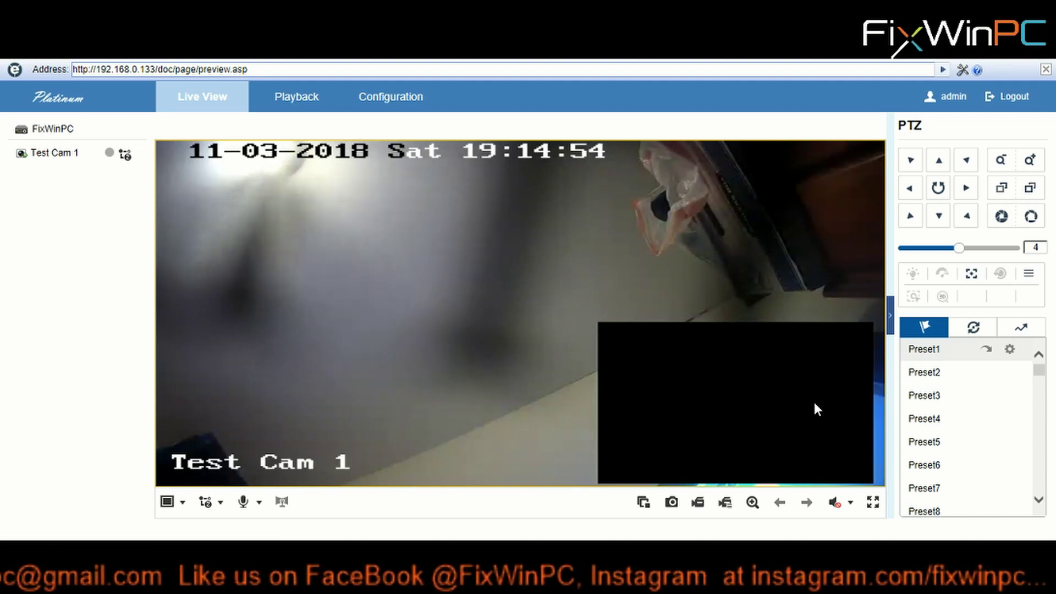
left_click(390, 99)
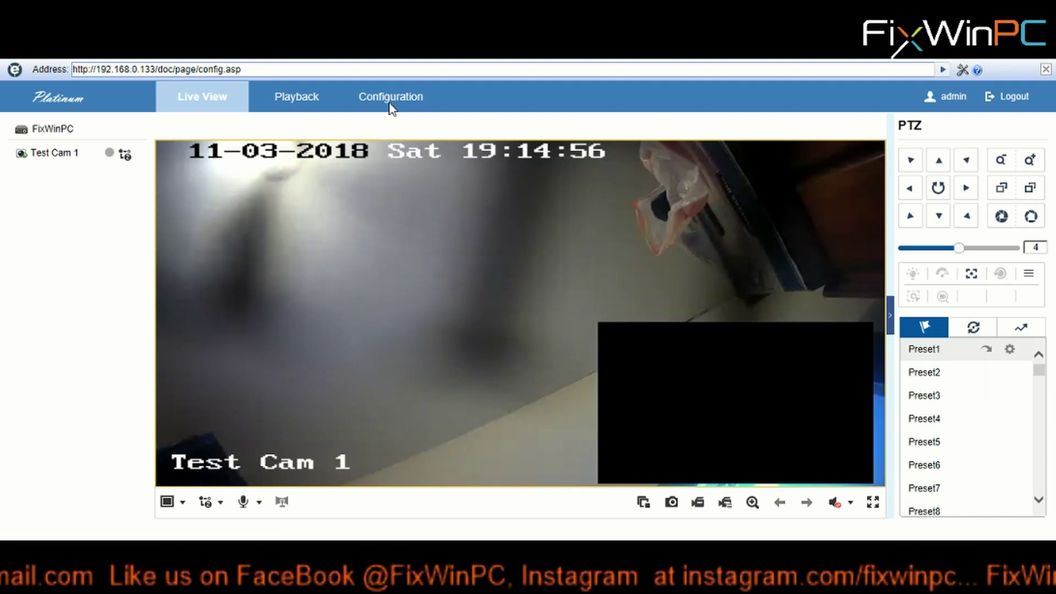